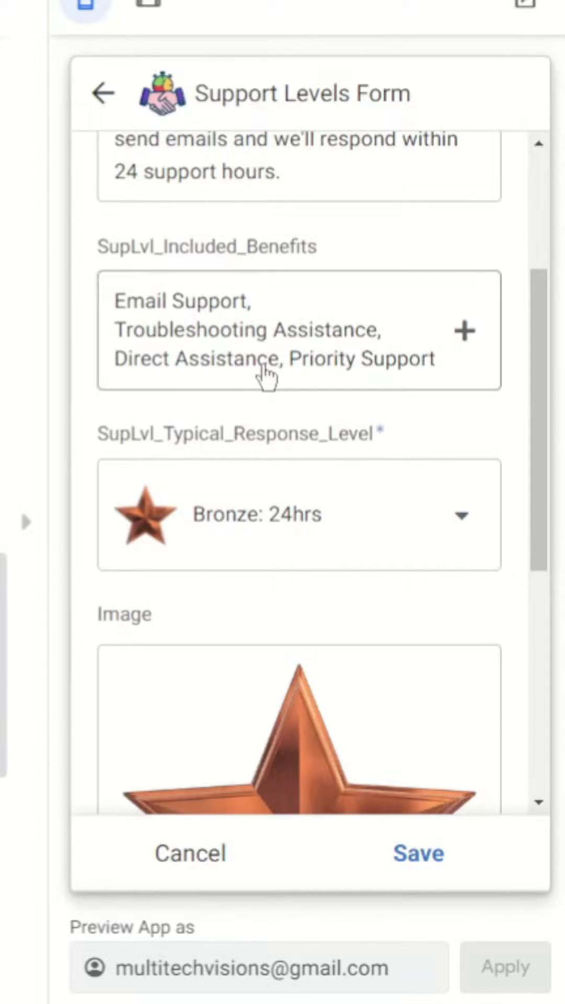
- Tick Priority Support in the Bronze level's Included Benefits and save the change
{"action": "left_click", "coordinate": [267, 372]}
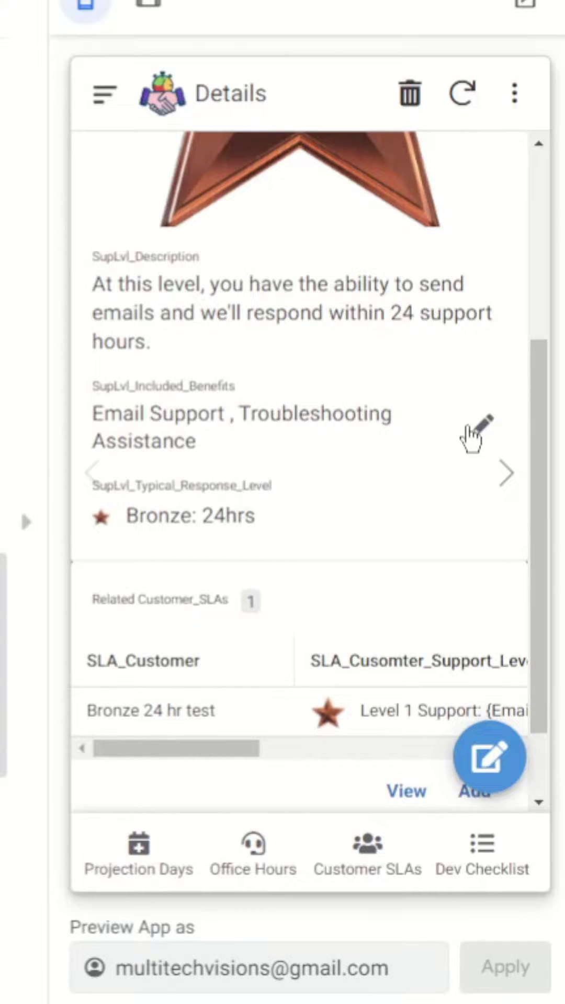
{"action": "left_click", "coordinate": [480, 428]}
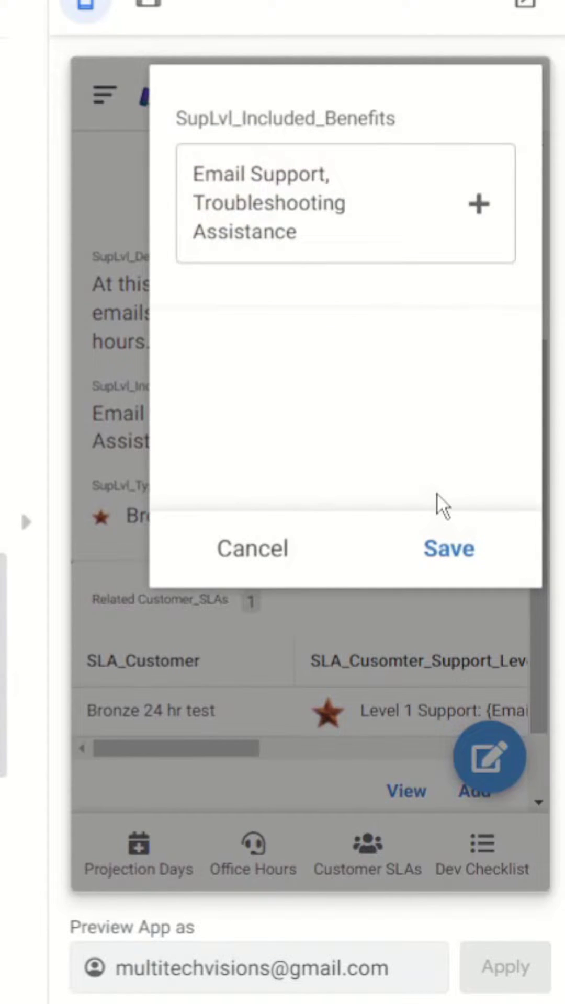
{"action": "left_click", "coordinate": [301, 228]}
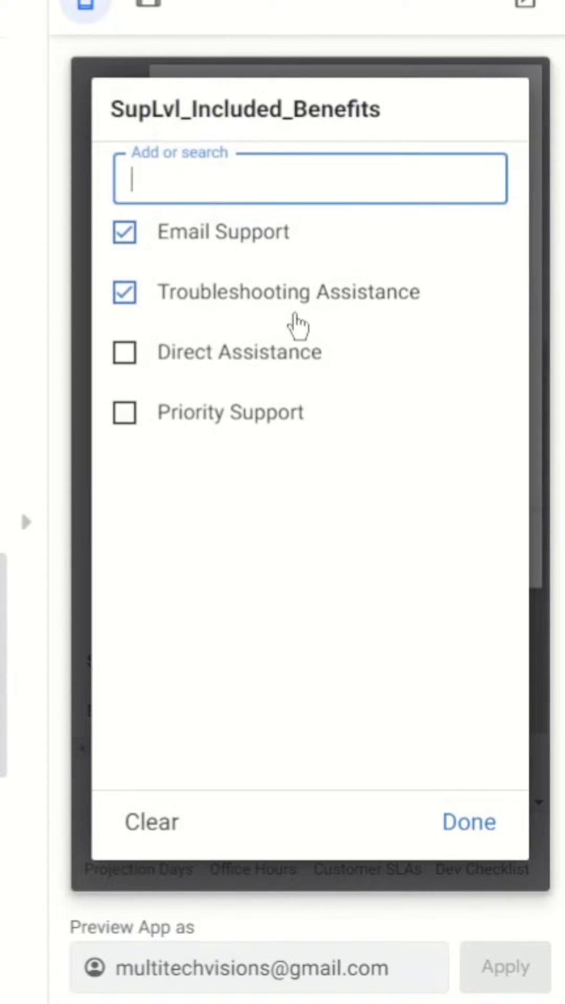
{"action": "left_click", "coordinate": [231, 414]}
{"action": "left_click", "coordinate": [469, 821]}
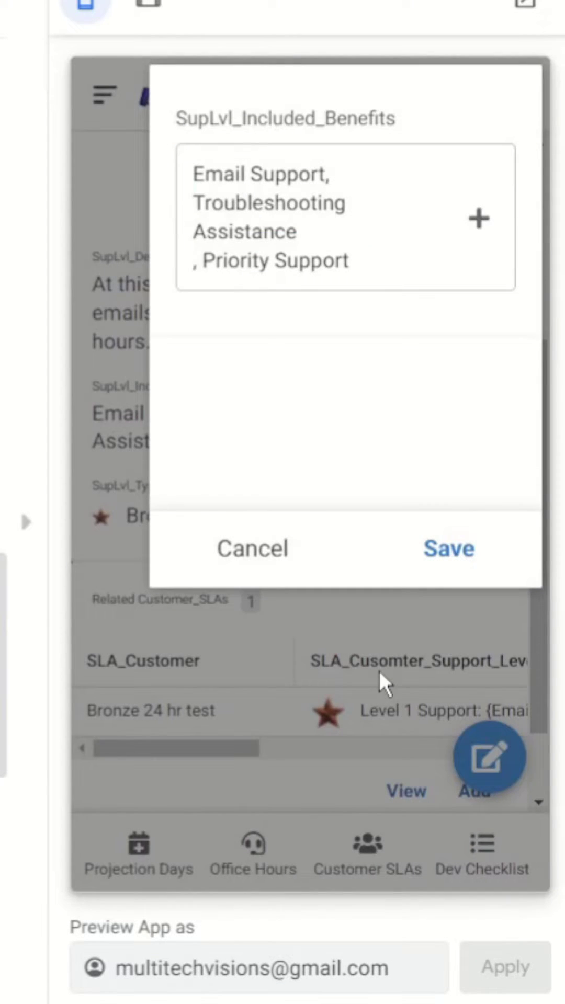
{"action": "left_click", "coordinate": [440, 554]}
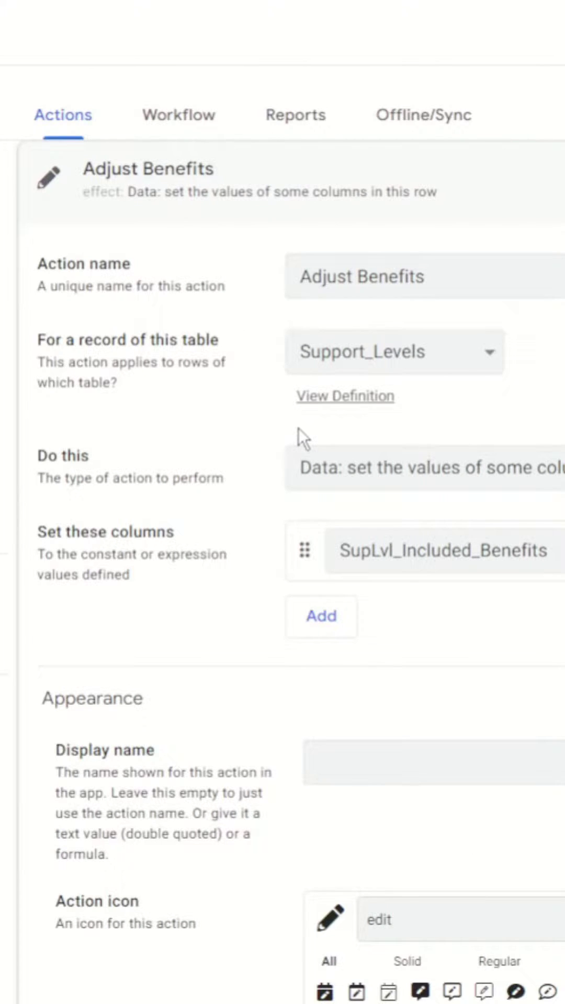
{"action": "left_click", "coordinate": [383, 282]}
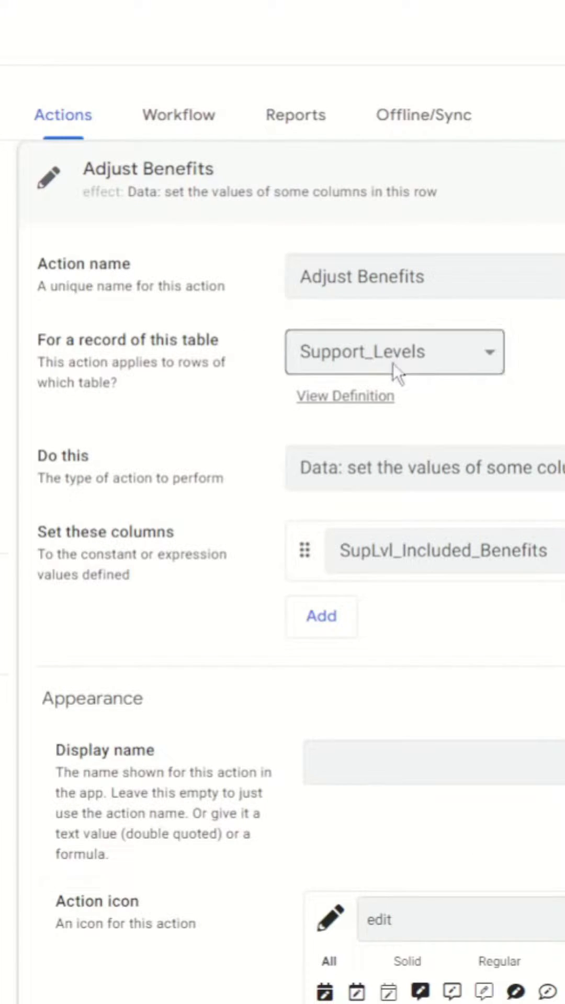
{"action": "left_click", "coordinate": [369, 471]}
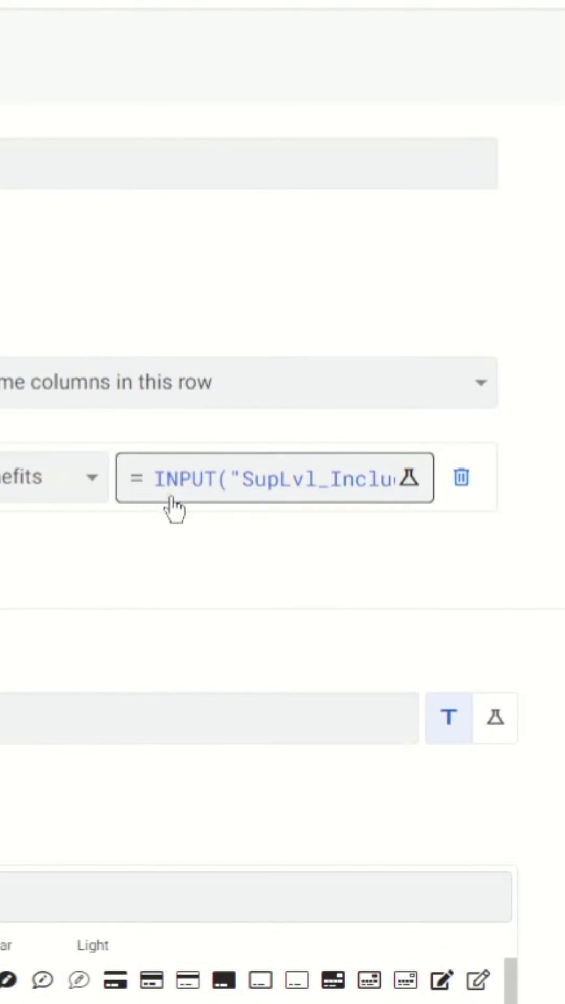
- Inspect the INPUT("SupLvl_Included_Benefits", [SupLvl_Included_Benefits]) arguments in the Expression Assistant
{"action": "left_click", "coordinate": [213, 498]}
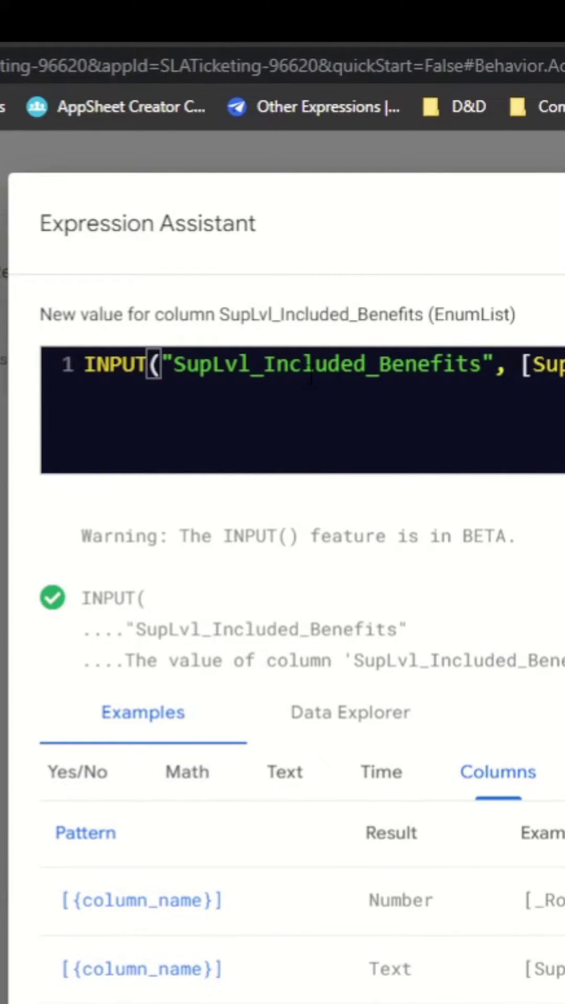
{"action": "double_click", "coordinate": [311, 366]}
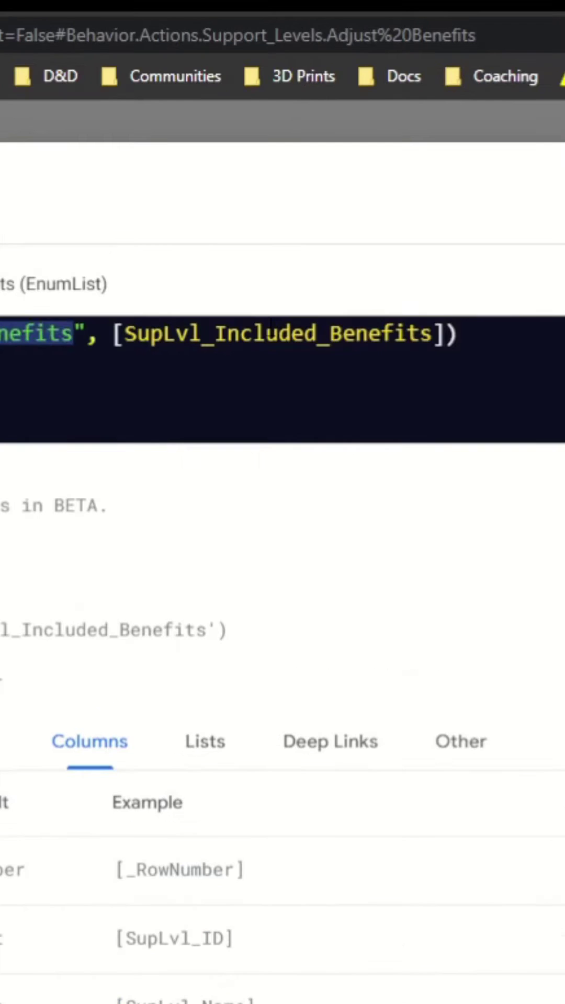
{"action": "double_click", "coordinate": [279, 334]}
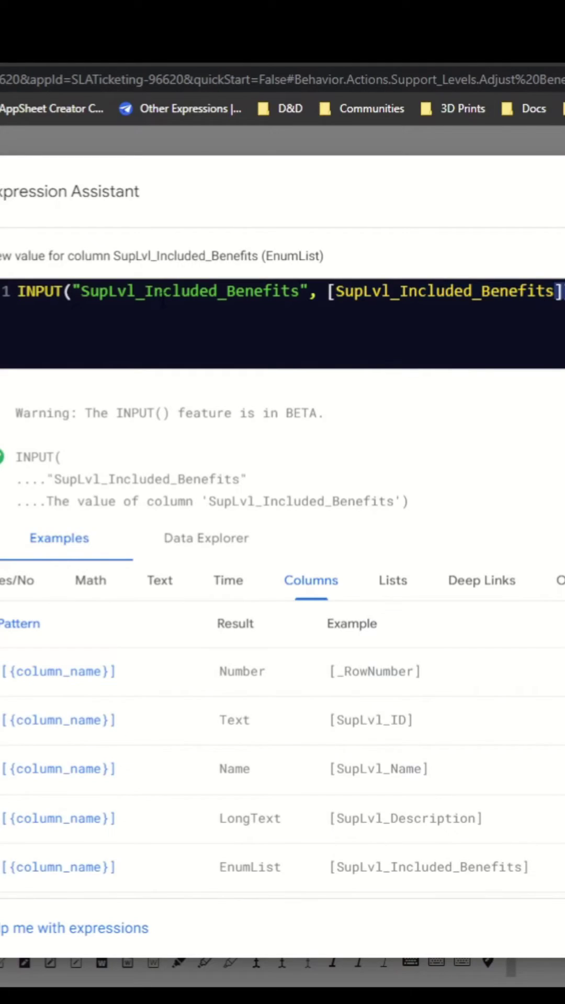
{"action": "double_click", "coordinate": [171, 292]}
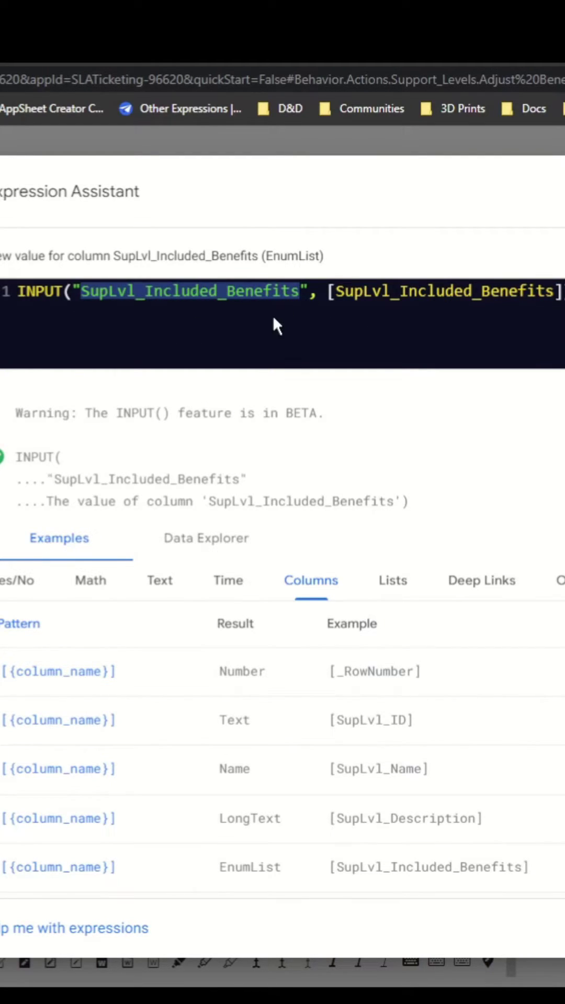
{"action": "left_click_drag", "start_coordinate": [329, 292], "coordinate": [562, 292]}
{"action": "left_click", "coordinate": [561, 292]}
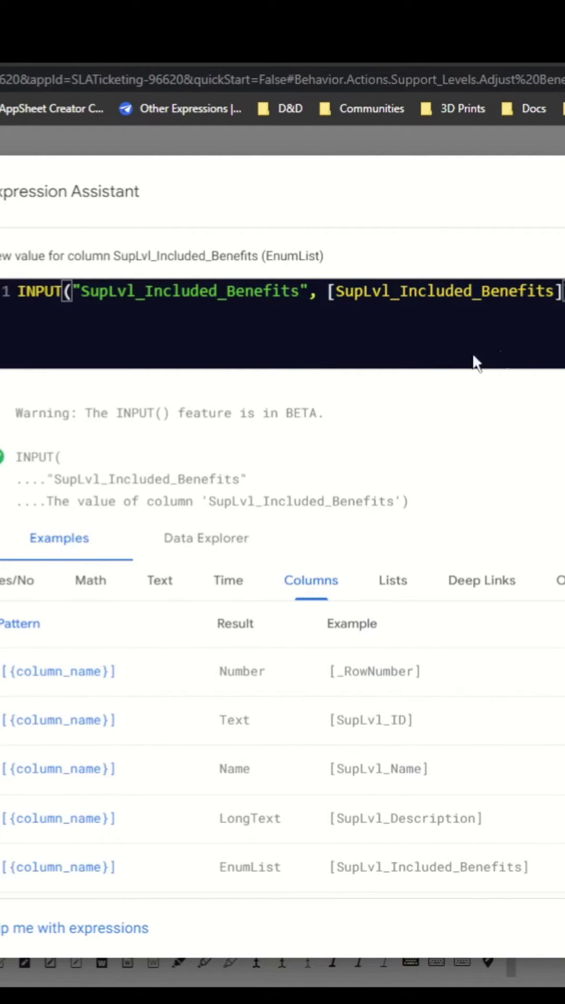
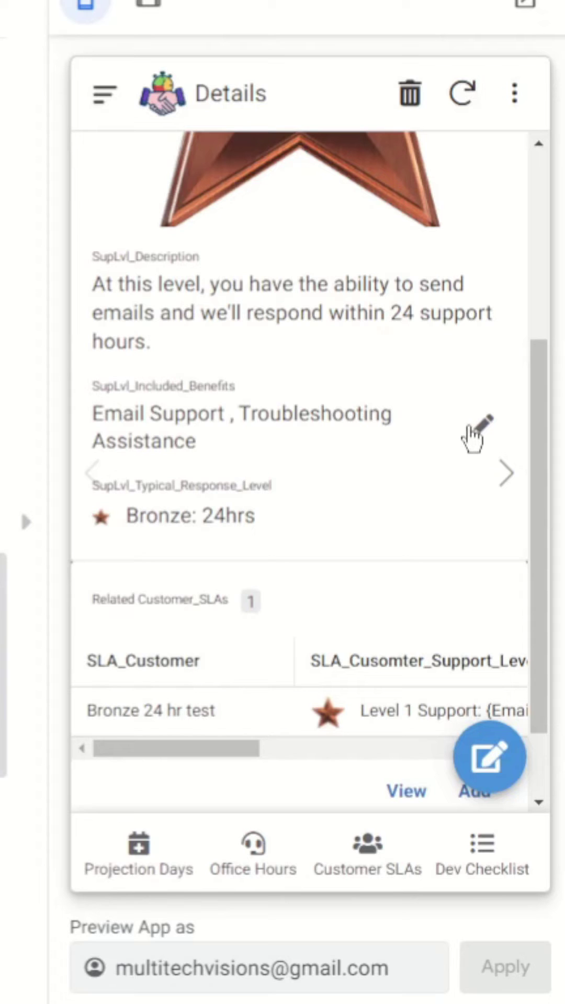
- Add Priority Support to Bronze's Included Benefits alongside Email Support and Troubleshooting Assistance, and save
{"action": "left_click", "coordinate": [477, 430]}
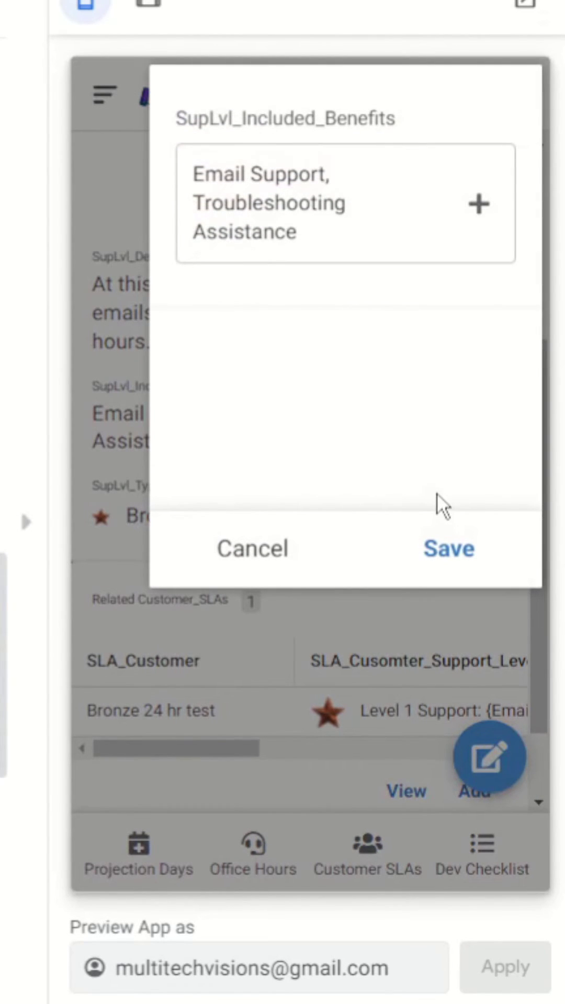
{"action": "left_click", "coordinate": [302, 271]}
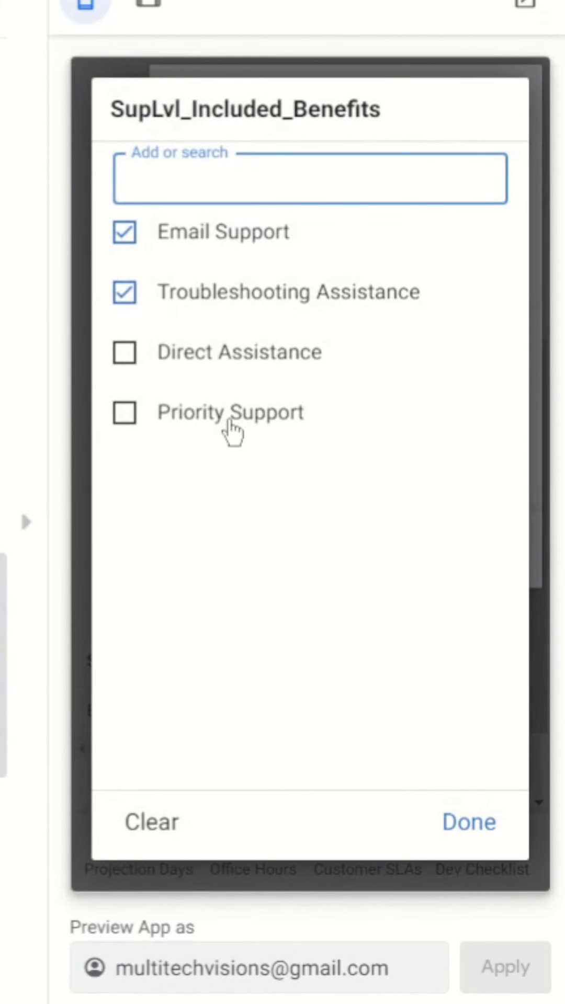
{"action": "left_click", "coordinate": [232, 415]}
{"action": "left_click", "coordinate": [475, 822]}
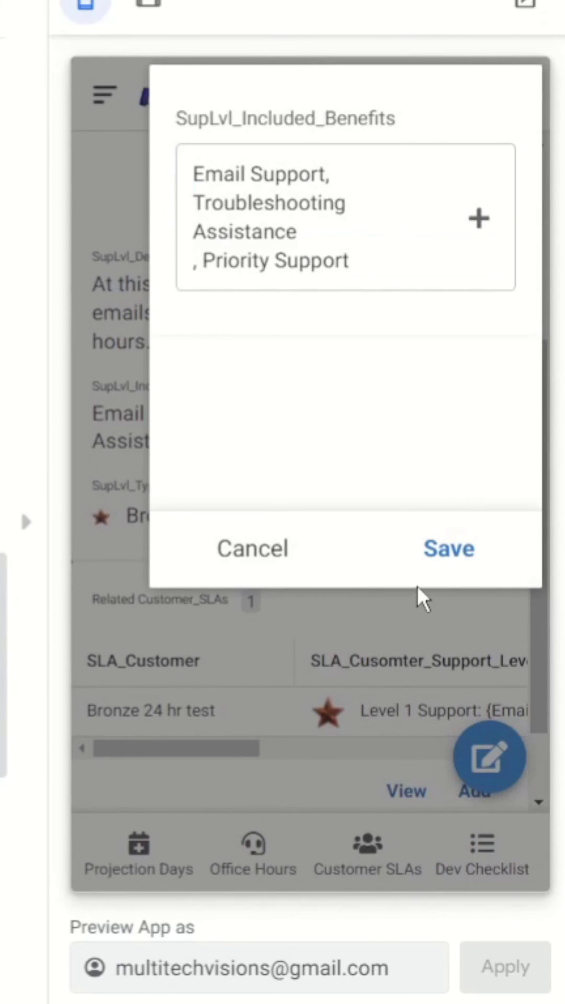
{"action": "left_click", "coordinate": [448, 549]}
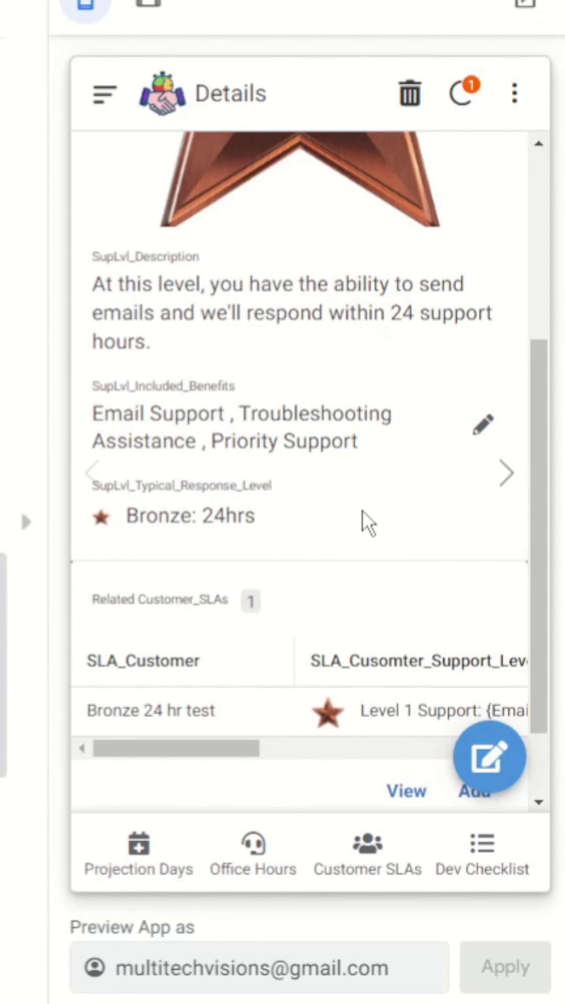